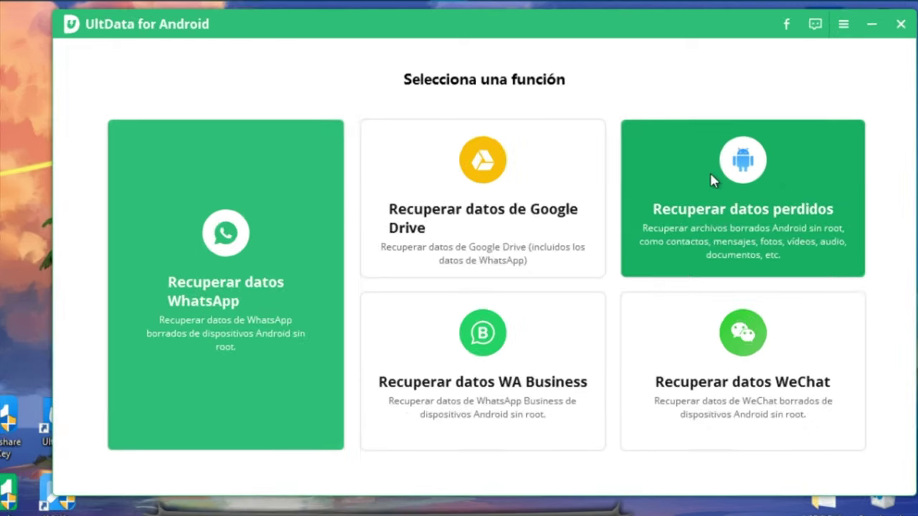
Step: Scan the connected phone for lost data, limiting the file types to Documentos, and accept the completed analysis
left_click(725, 224)
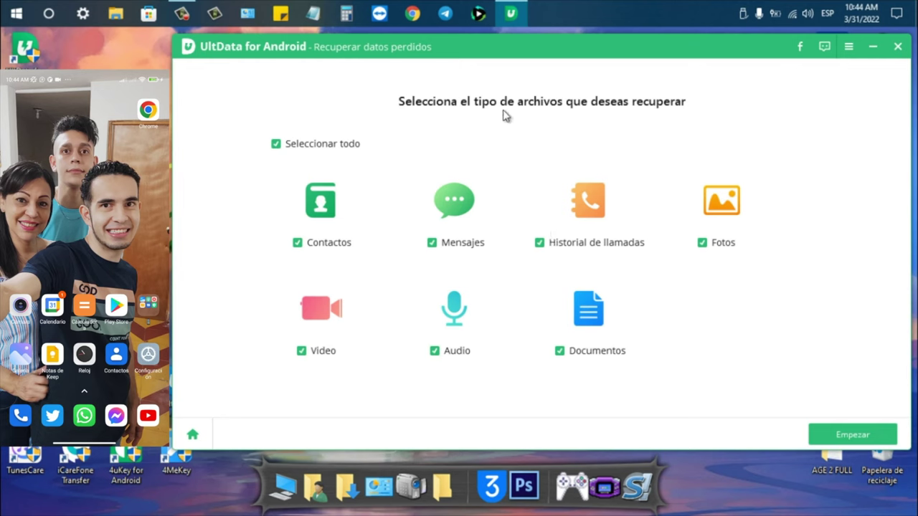
left_click(276, 144)
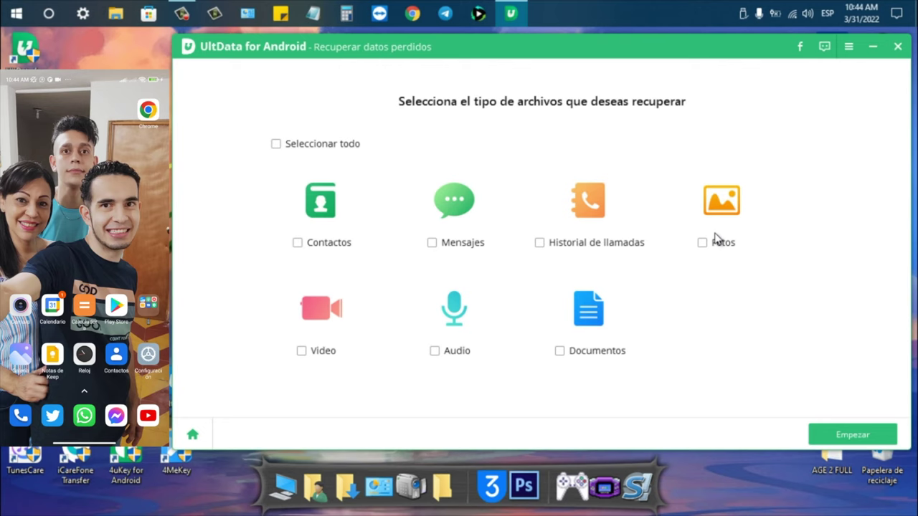
left_click(560, 350)
left_click(836, 436)
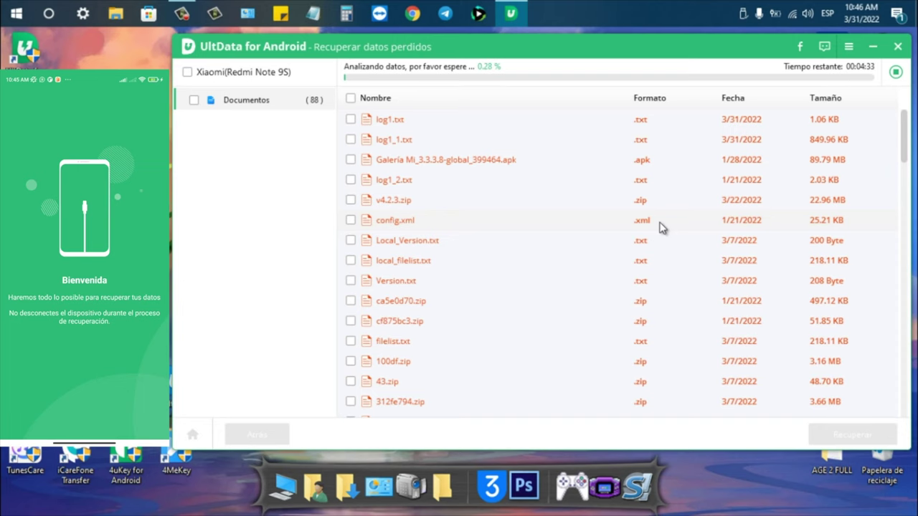
scroll(661, 227, "down", 5)
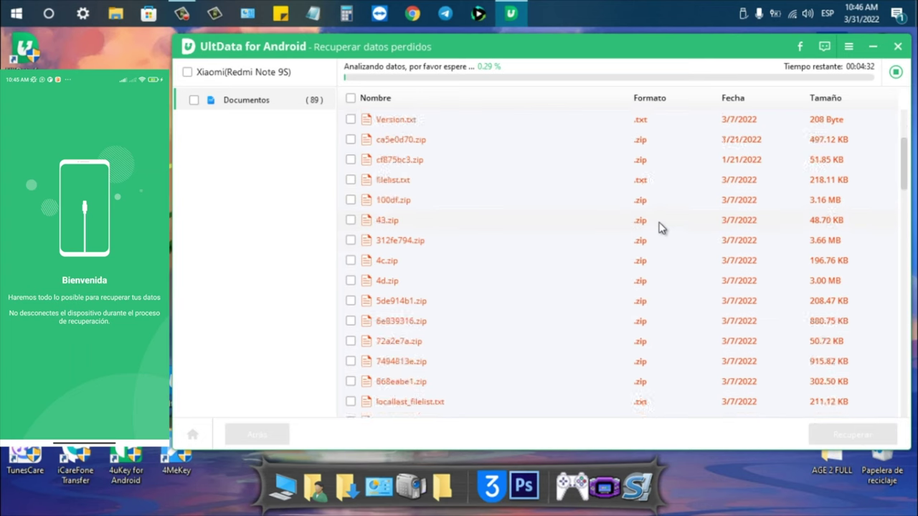
scroll(661, 227, "up", 5)
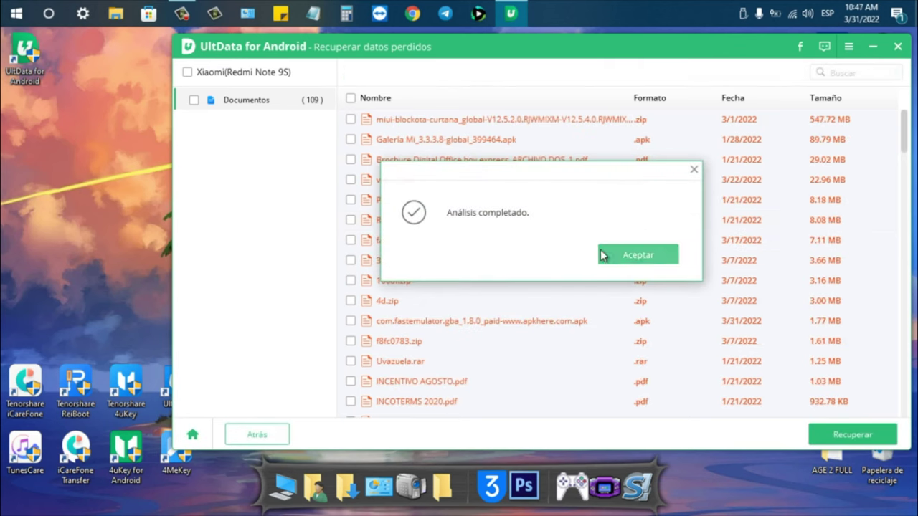
left_click(649, 266)
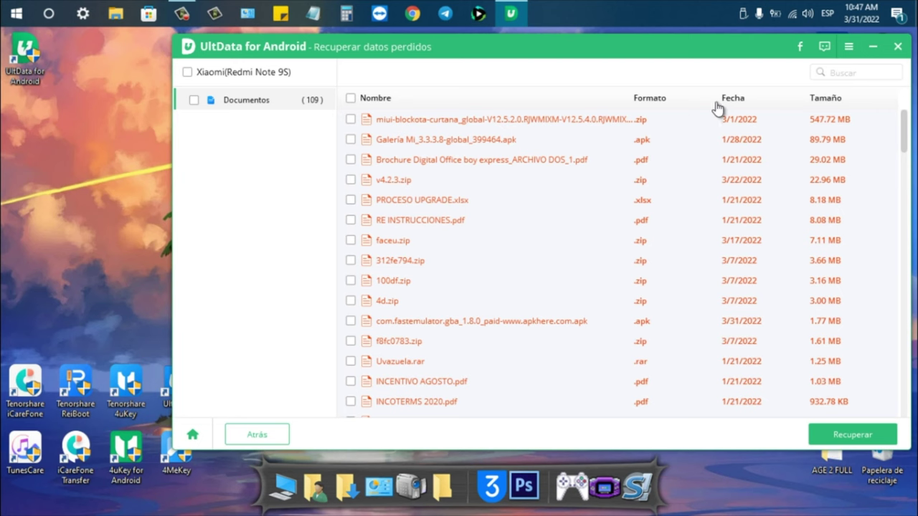
left_click(652, 98)
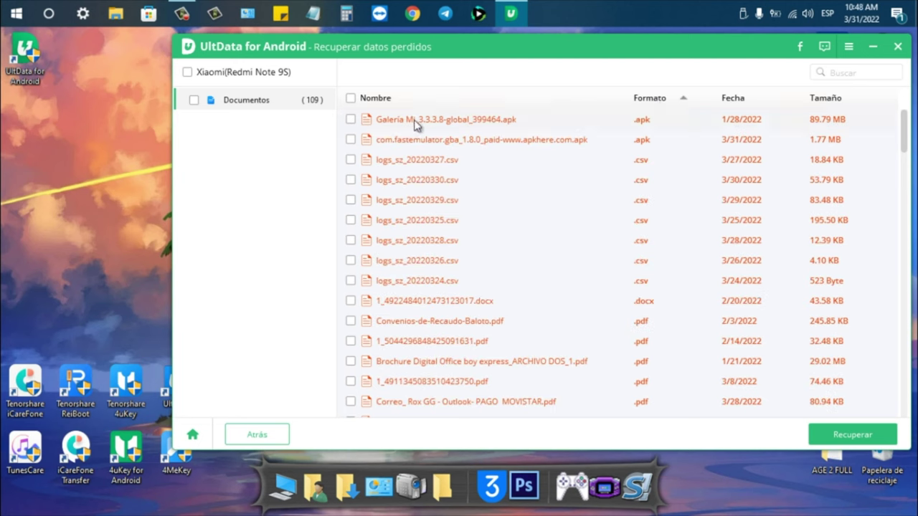
left_click(649, 121)
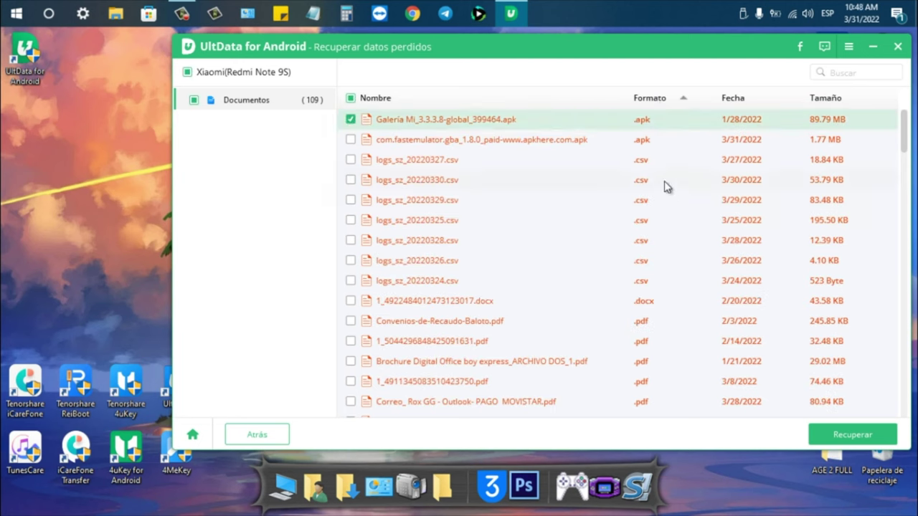
left_click(641, 140)
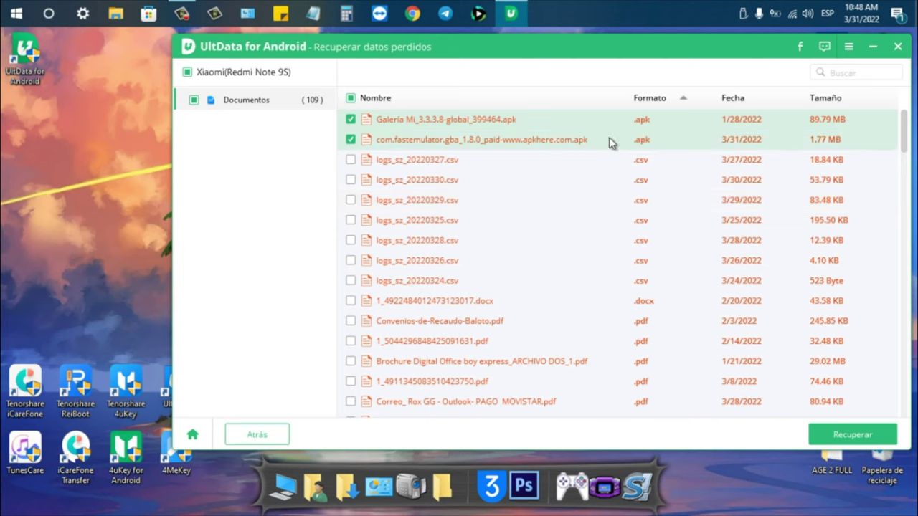
left_click(351, 121)
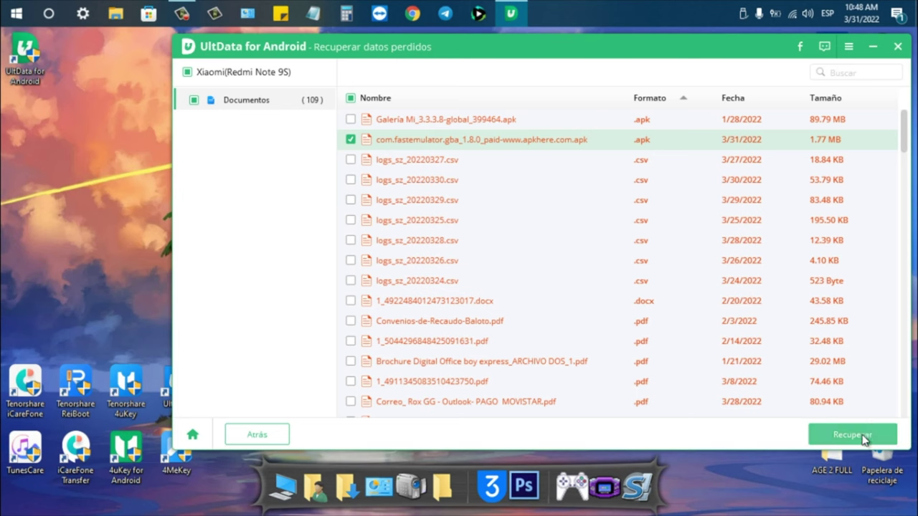
Step: Recover the selected APK to the Escritorio folder, then close the recovery program
left_click(855, 434)
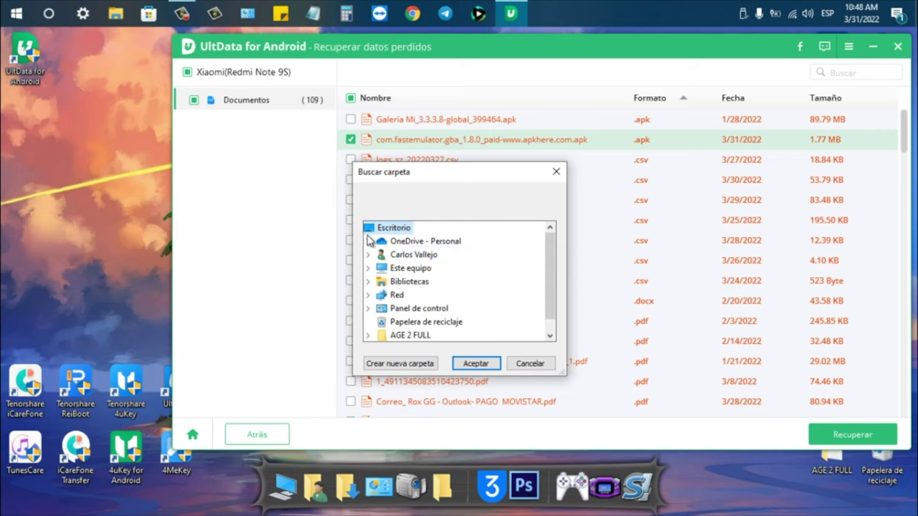
left_click(494, 367)
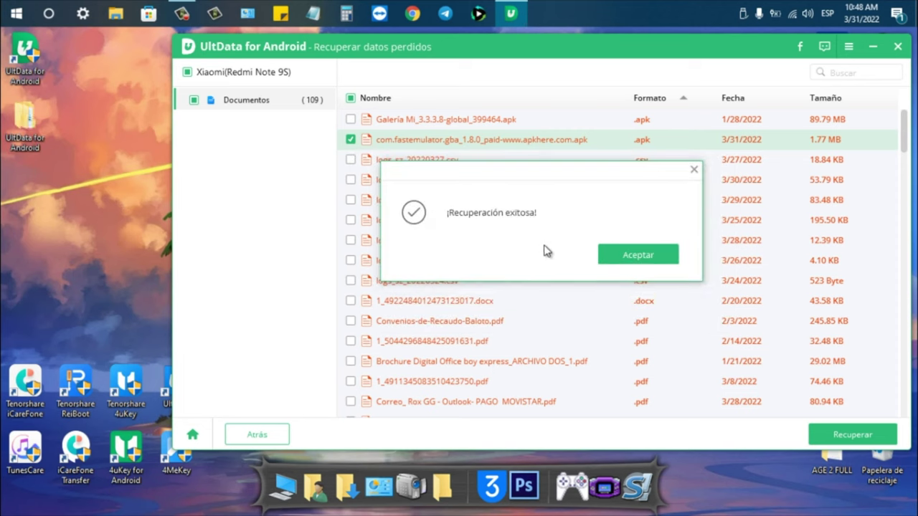
left_click(621, 263)
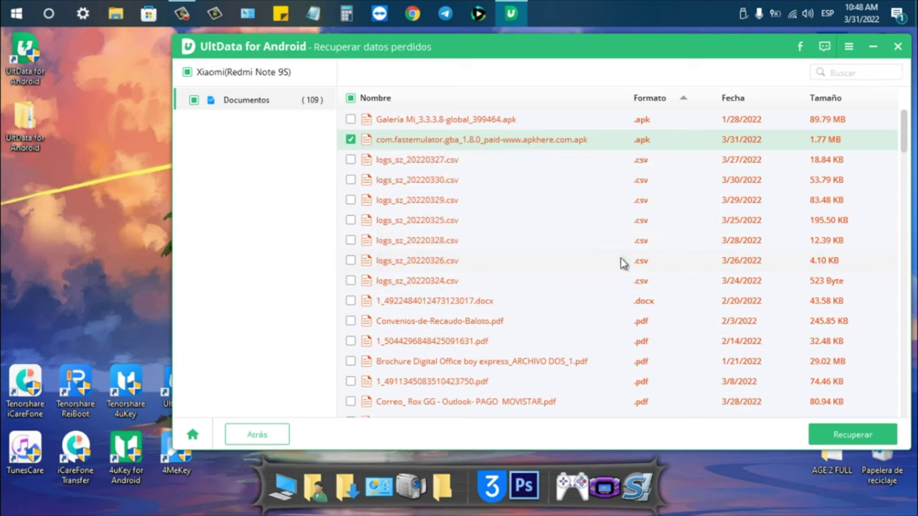
left_click(897, 46)
left_click(571, 263)
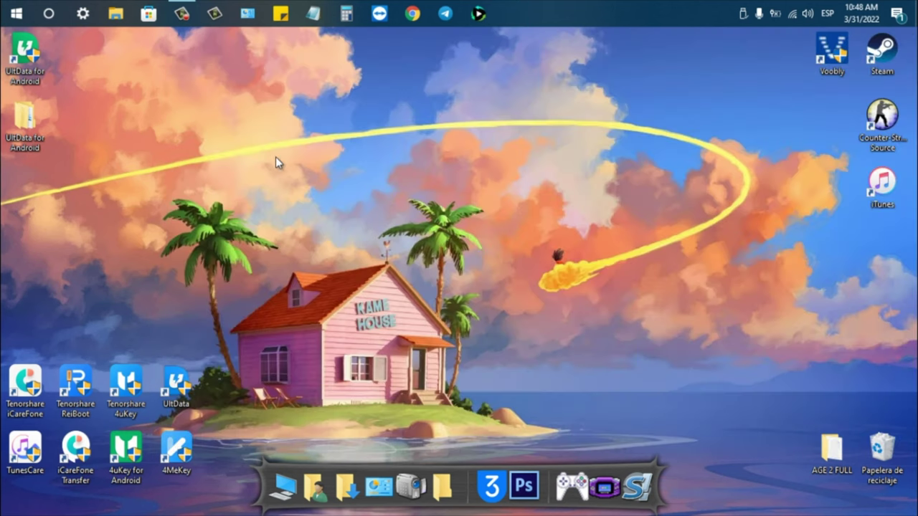
double_click(25, 123)
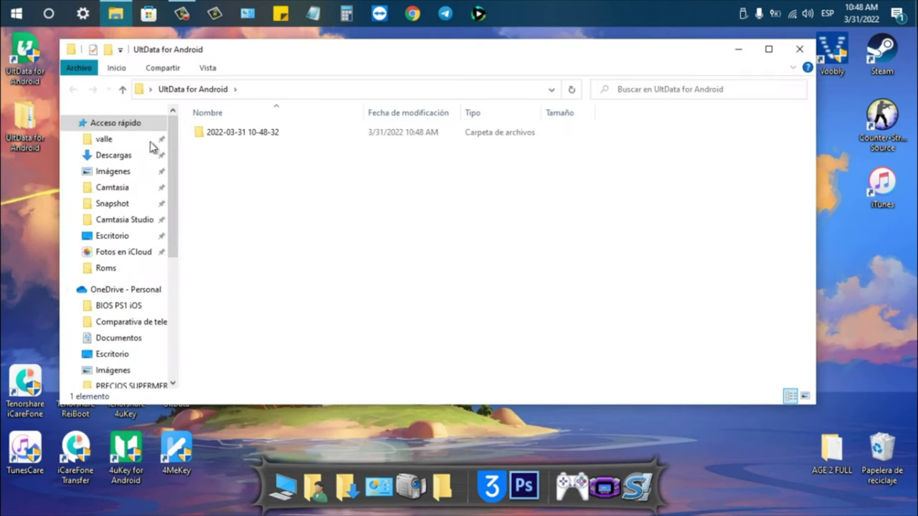
left_click_drag(192, 160, 306, 112)
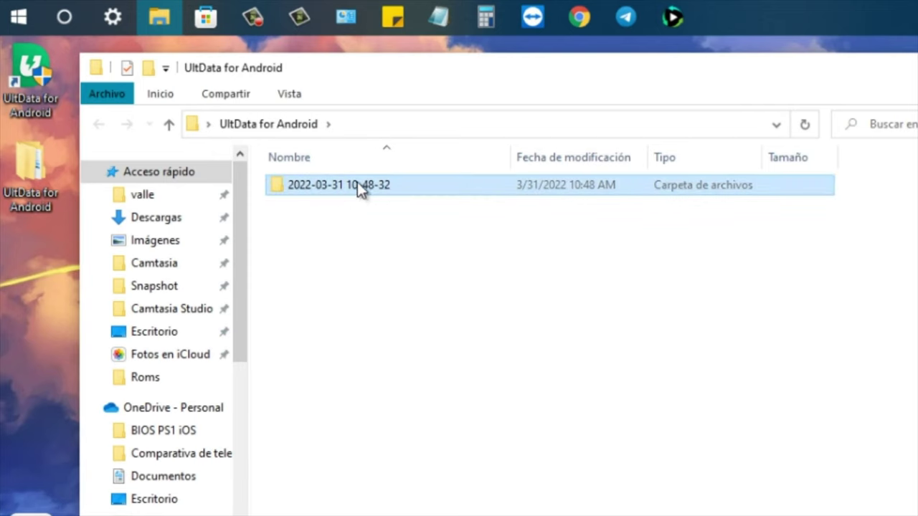
mouse_move(366, 199)
double_click(378, 186)
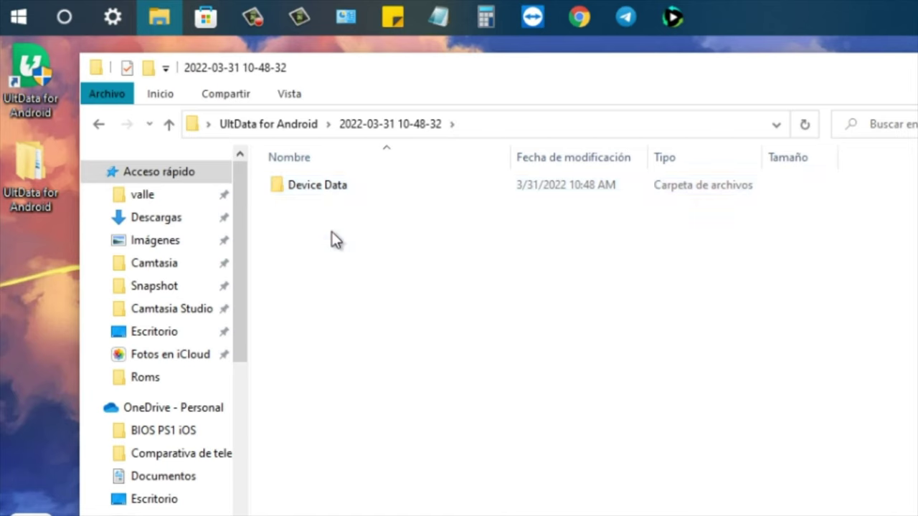
left_click(308, 189)
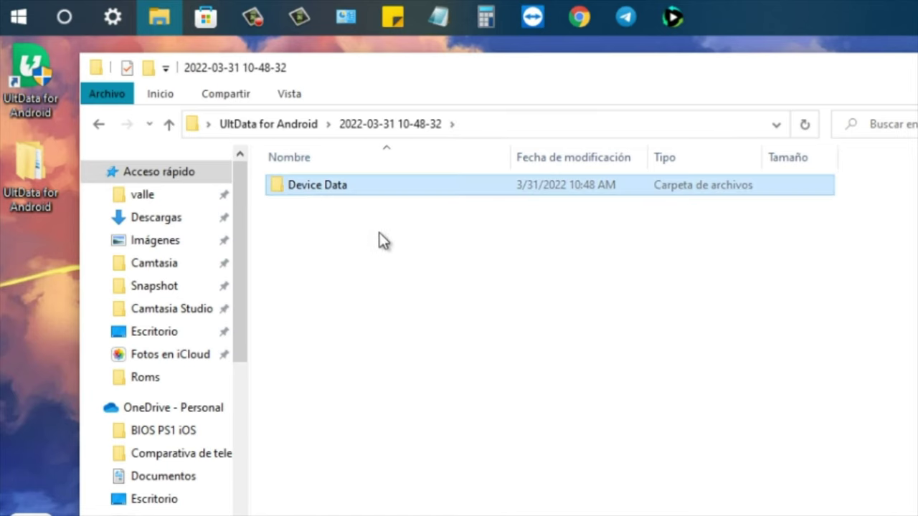
double_click(339, 189)
left_click(340, 192)
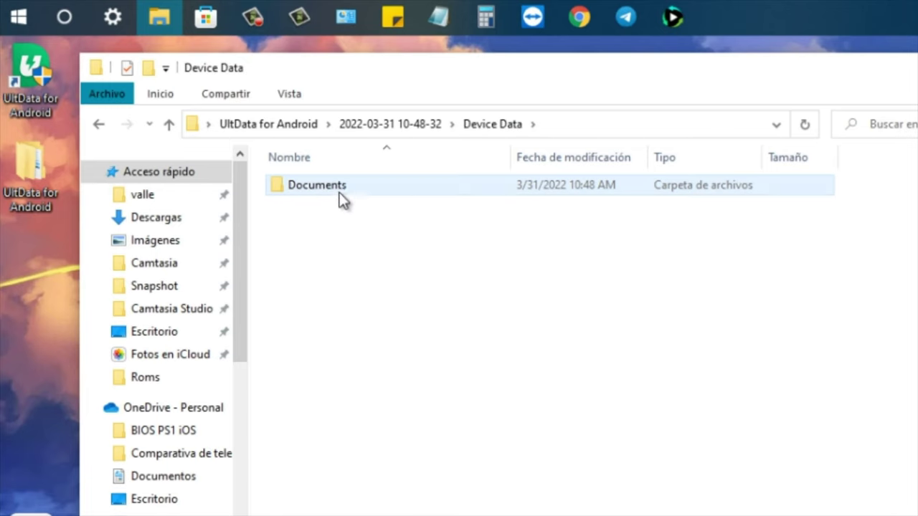
double_click(338, 192)
left_click(401, 188)
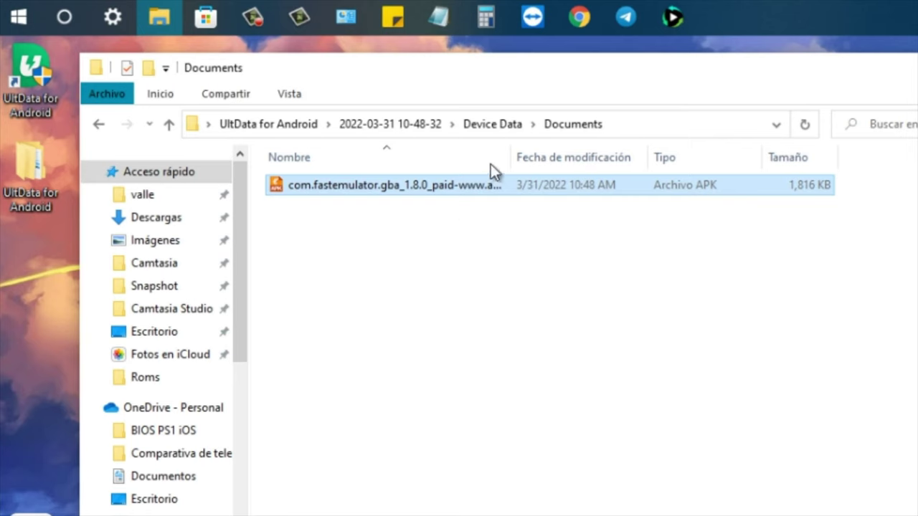
Step: Widen the Nombre column to show the full APK file name and set the Documents folder view to Iconos muy grandes
left_click_drag(510, 157, 637, 159)
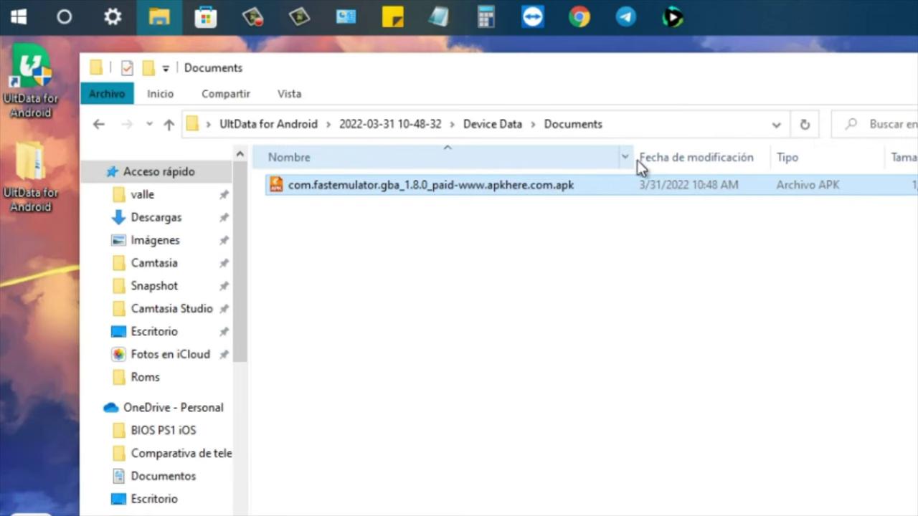
left_click(498, 227)
right_click(498, 226)
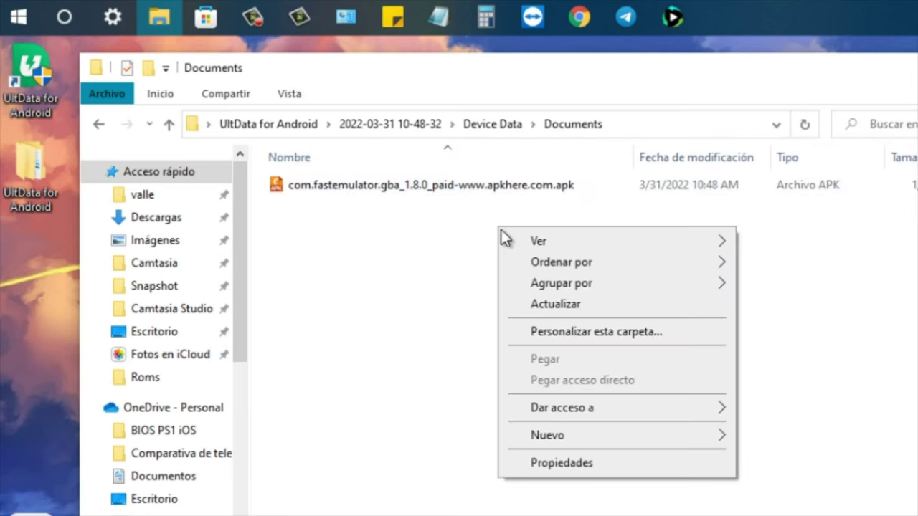
mouse_move(605, 242)
left_click(792, 248)
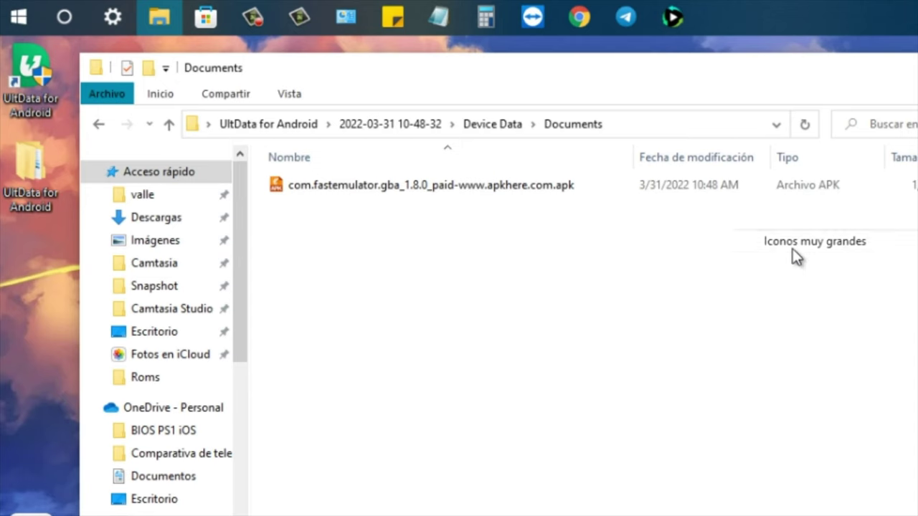
left_click_drag(667, 274, 459, 430)
left_click(587, 437)
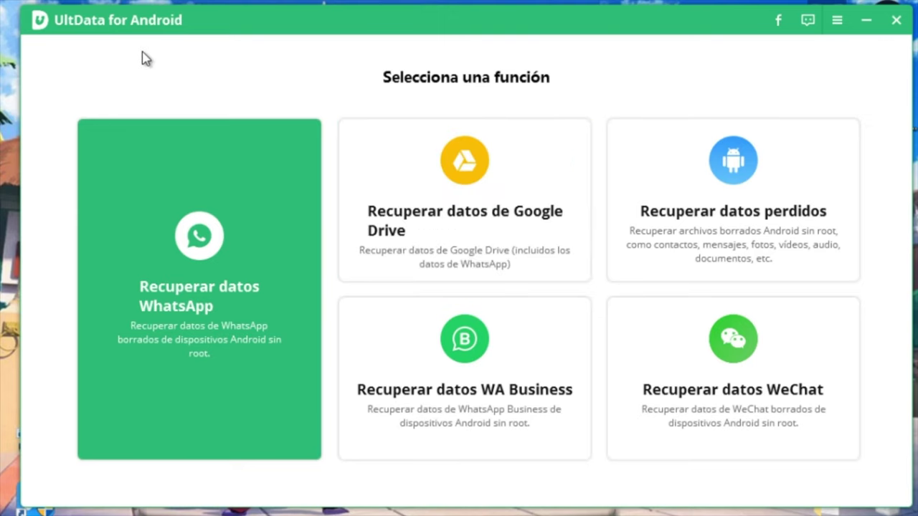
Step: Choose Google Drive data recovery in UltData for Android and sign in with the account password
left_click(487, 210)
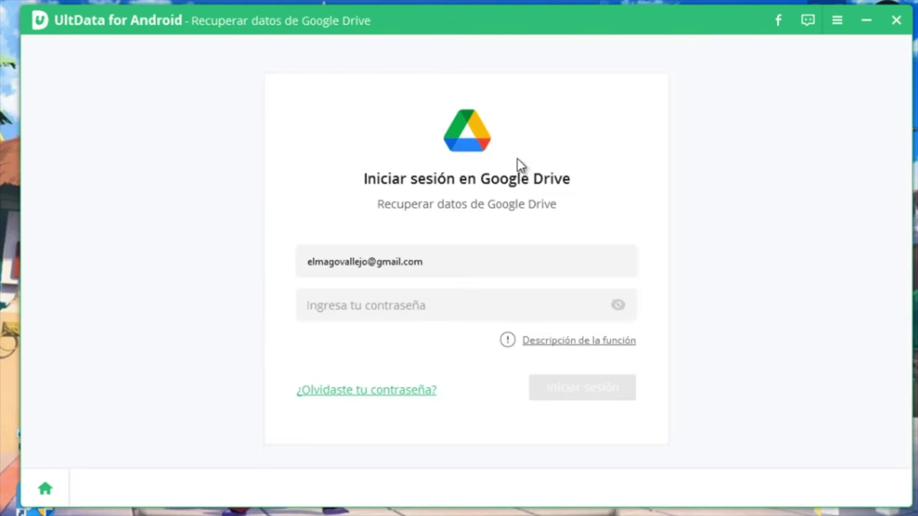
left_click(451, 309)
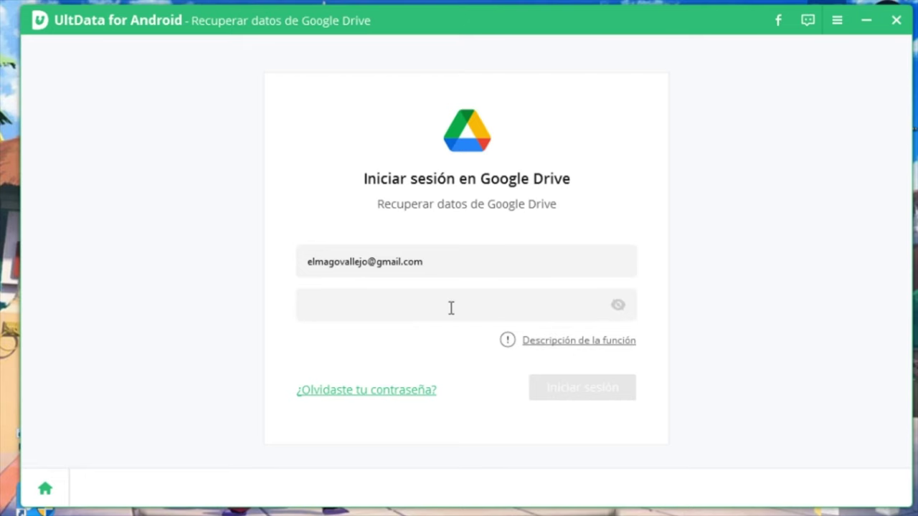
key("ctrl+v")
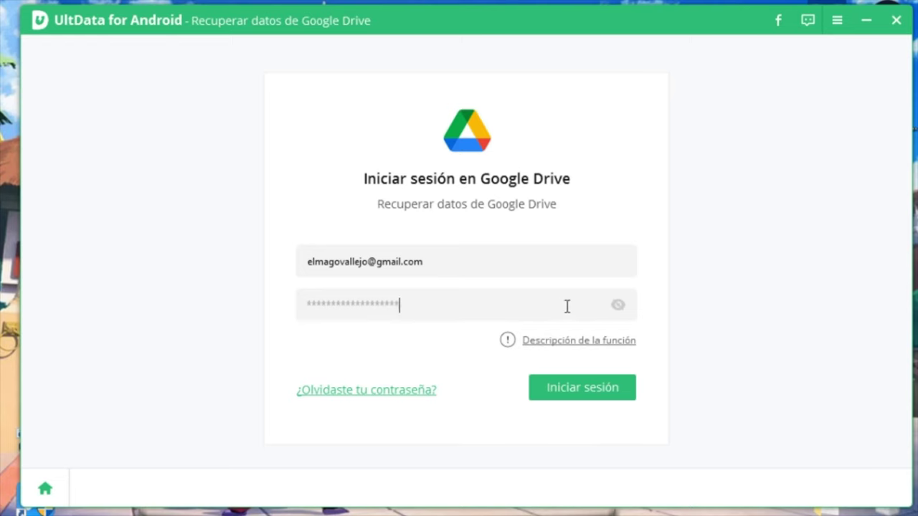
left_click(596, 390)
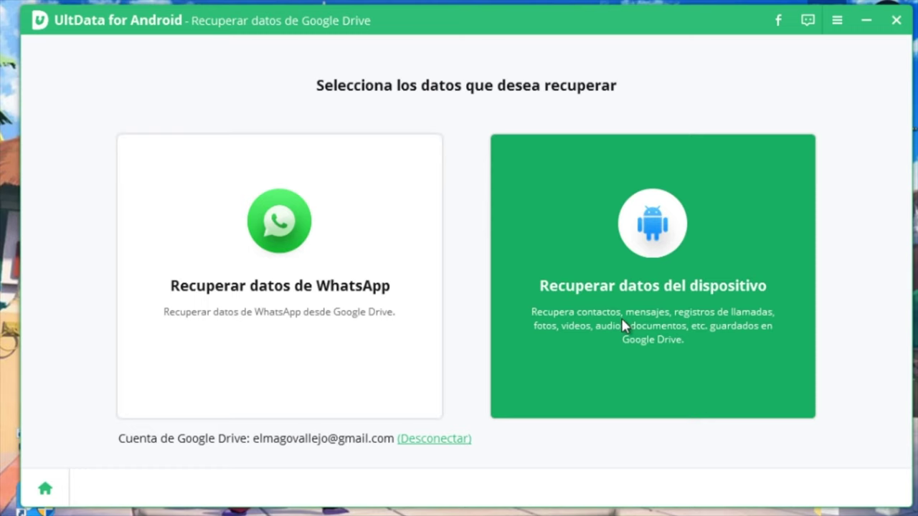
Step: Scan the device data saved in Google Drive with all file types selected and display the Calendarios entries
left_click(624, 327)
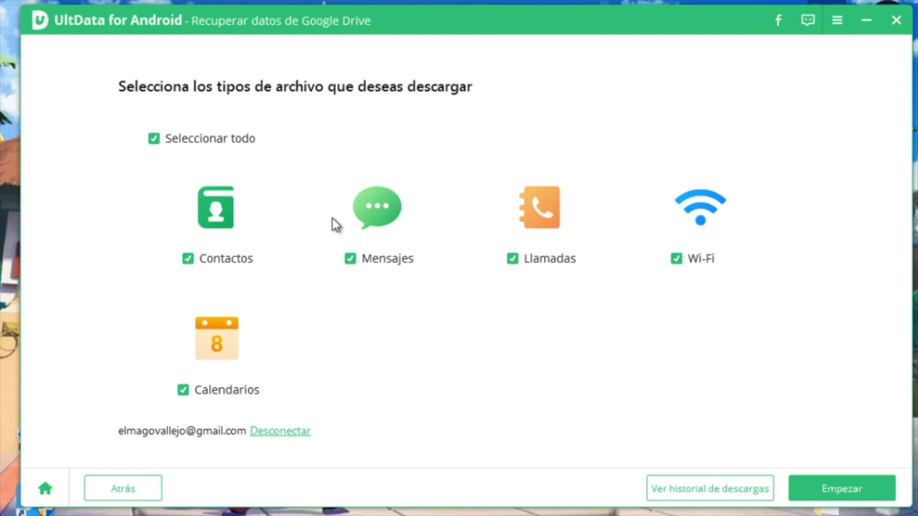
left_click(841, 493)
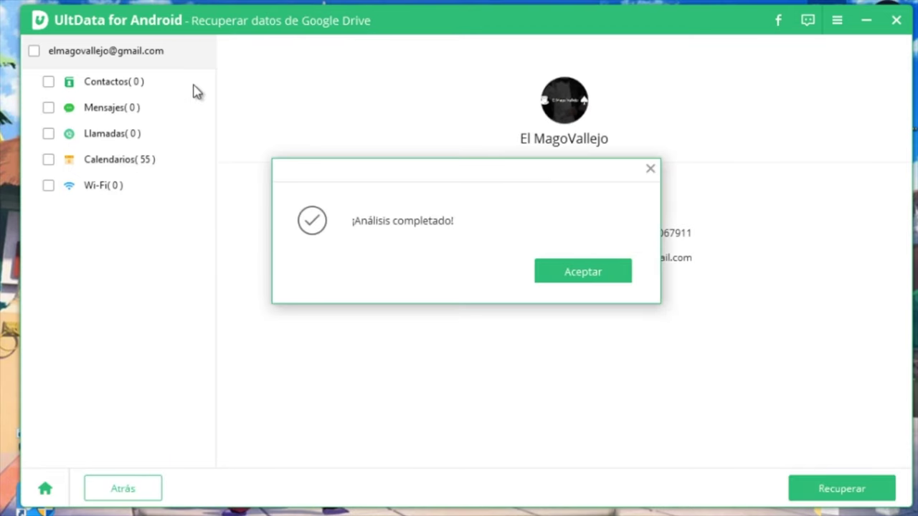
left_click(560, 277)
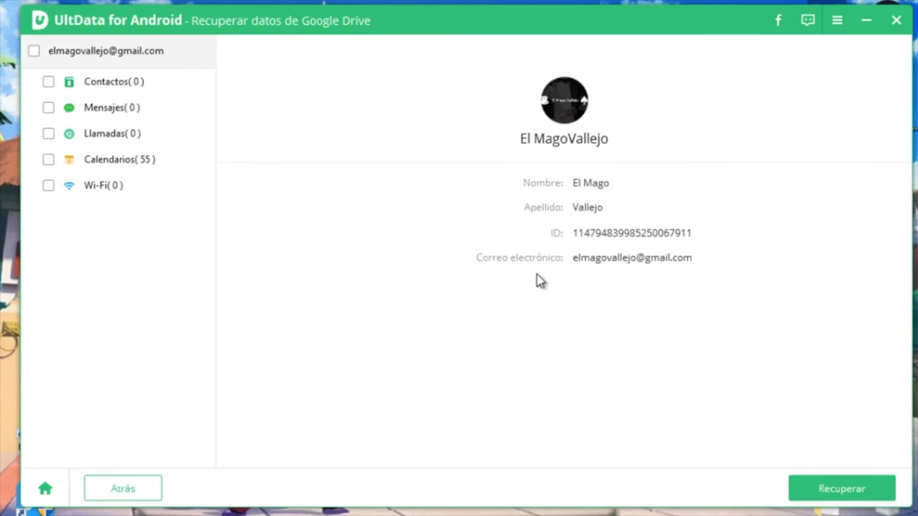
left_click(101, 161)
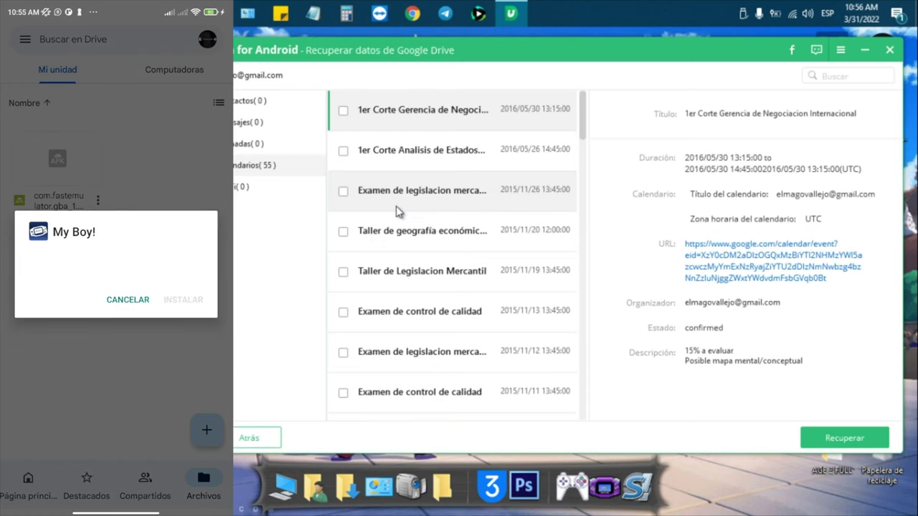
Step: Allow the phone to install unknown apps from this source for the My Boy! installation
left_click(201, 128)
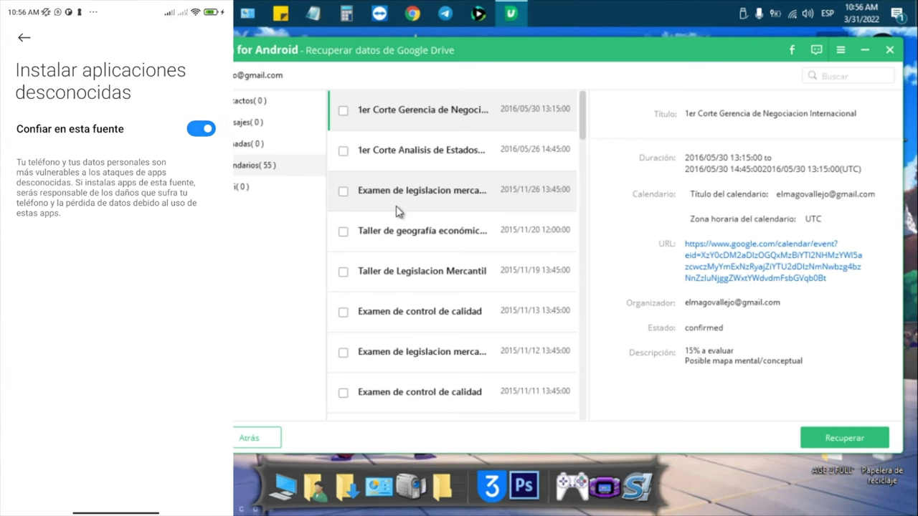
left_click(24, 415)
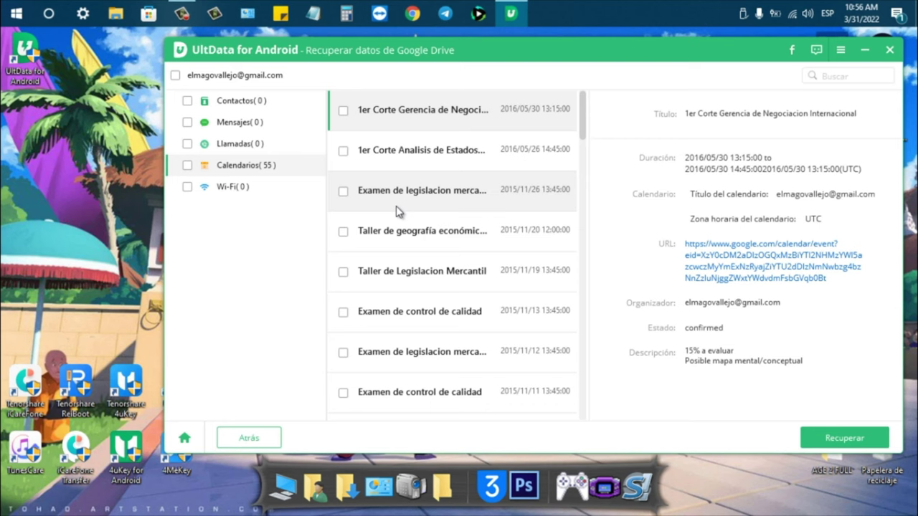
Step: Close UltData for Android and confirm the exit
left_click(894, 51)
left_click(529, 258)
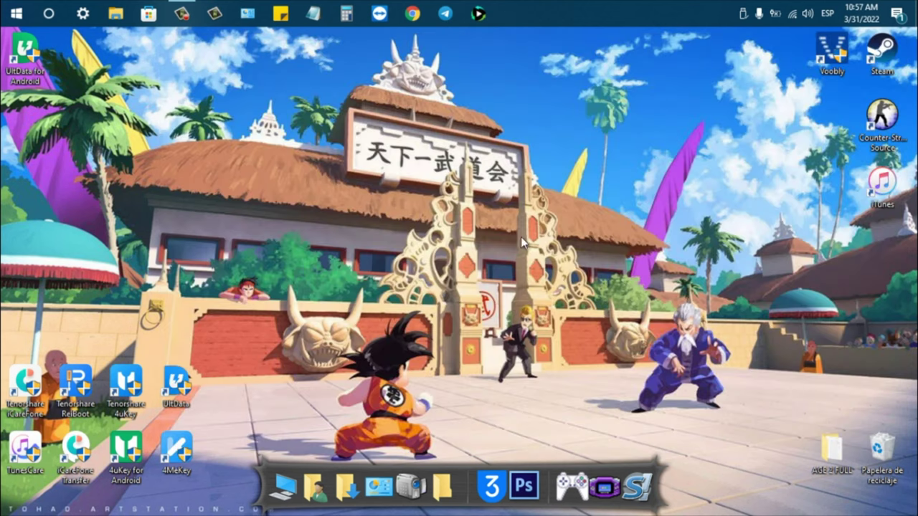